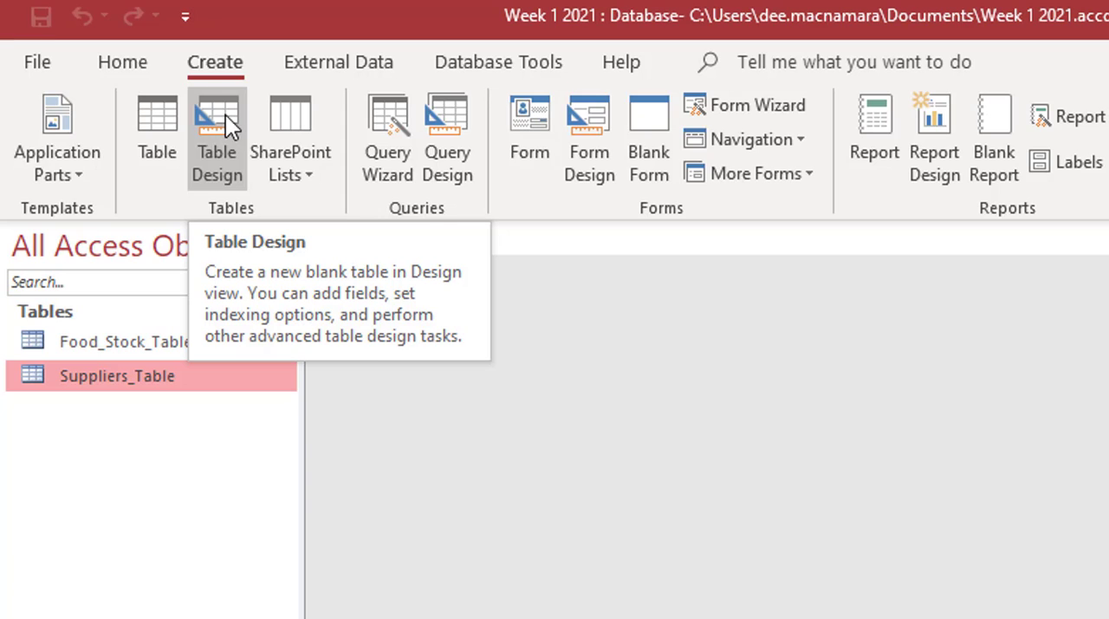
# Step: Create a table in Design view with fields Storage_Area, Temerature_Average, Location and Manager_Responsible, making Storage_Area the primary key
pyautogui.click(225, 114)
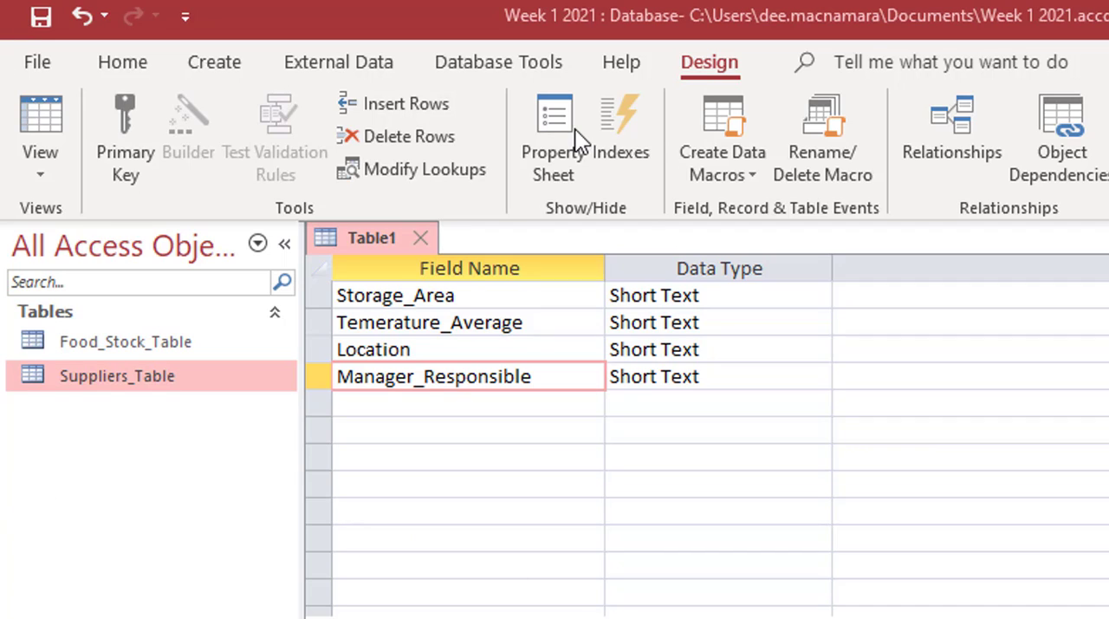
pyautogui.click(524, 297)
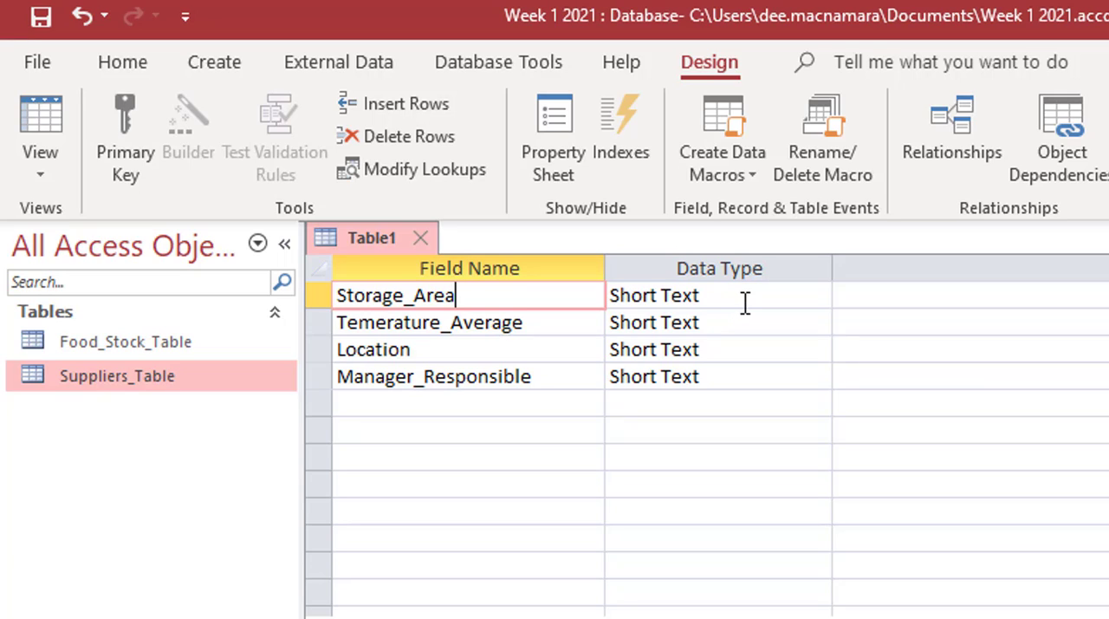
pyautogui.click(121, 108)
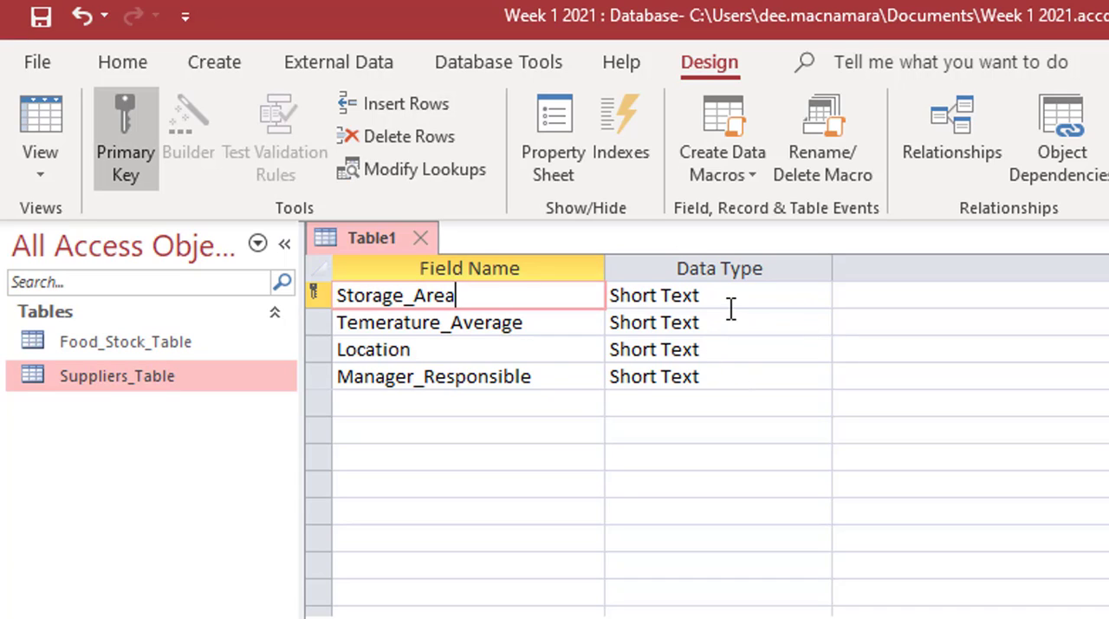
# Step: Set the data type of the Temerature_Average field to Number
pyautogui.click(464, 323)
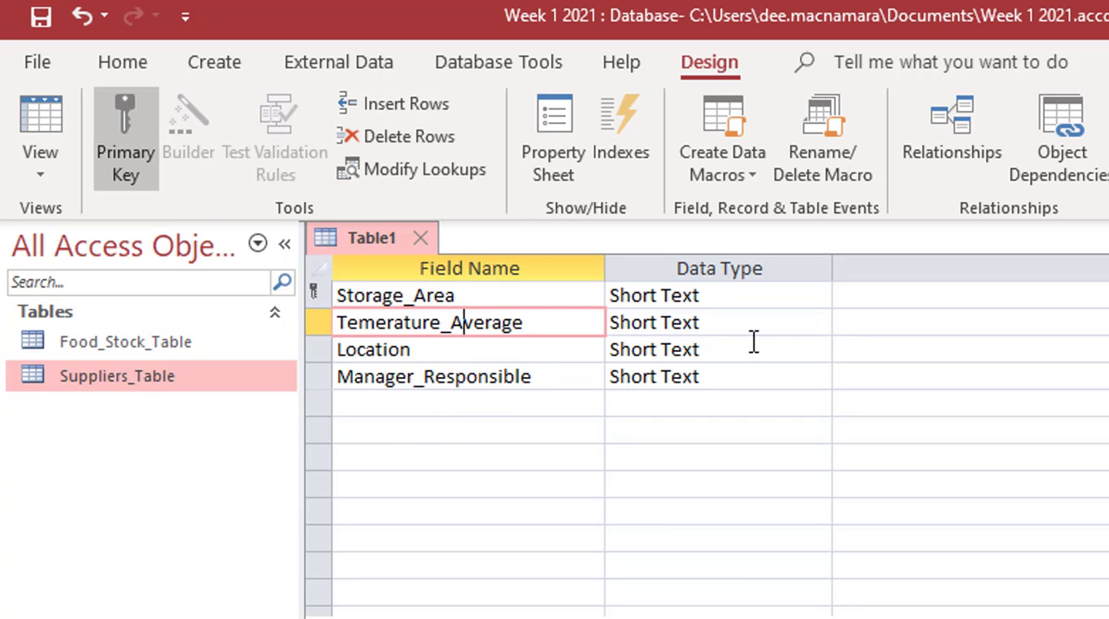
pyautogui.click(792, 321)
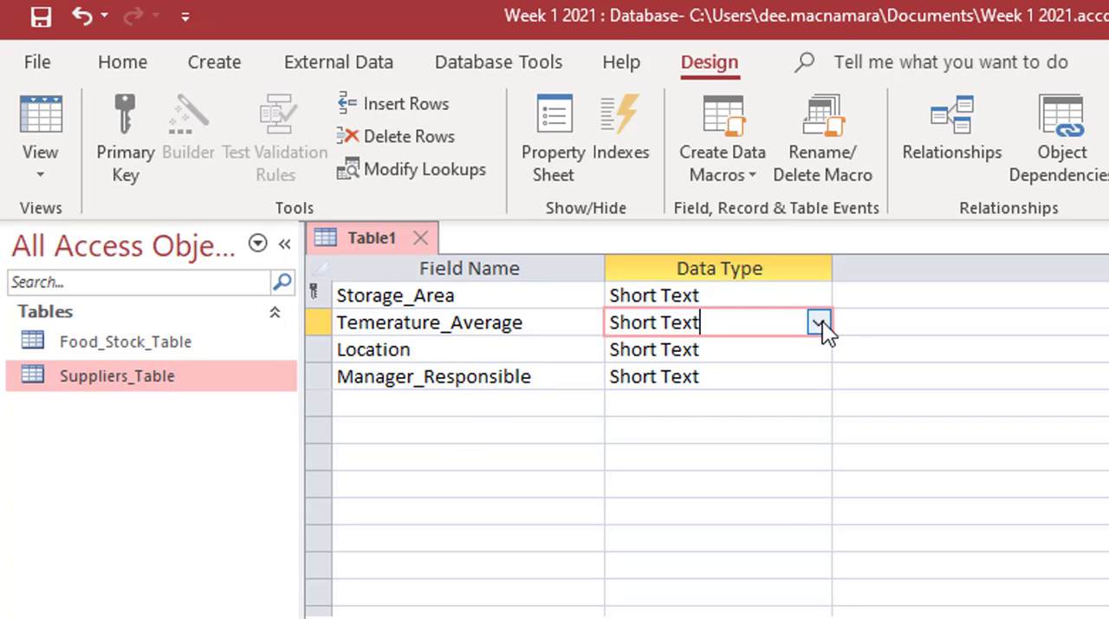
pyautogui.click(818, 323)
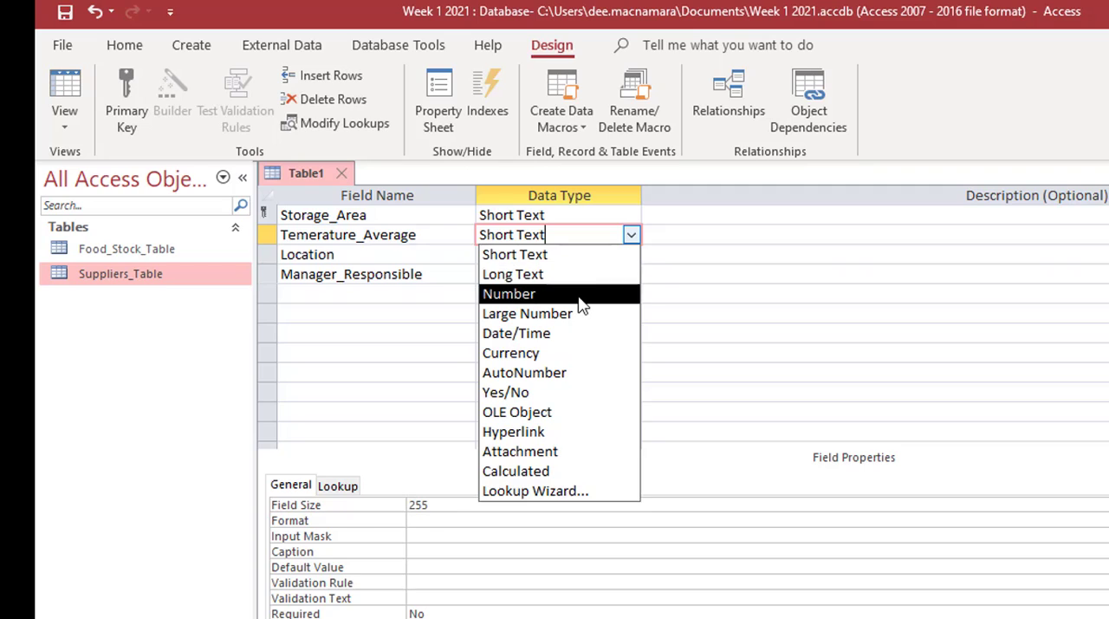
pyautogui.click(581, 296)
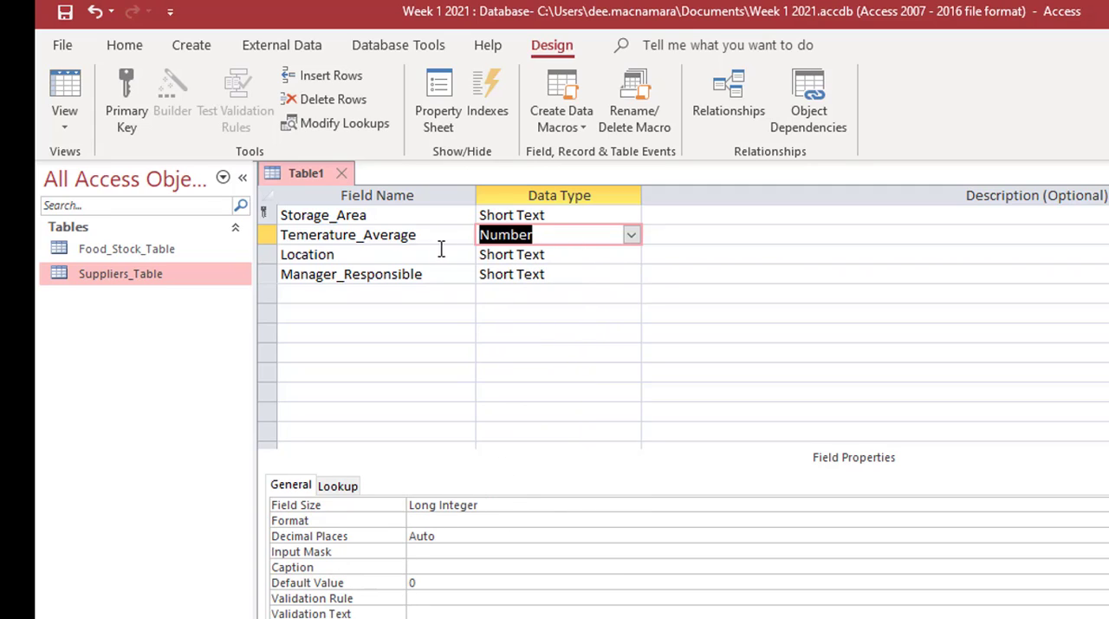
pyautogui.click(383, 258)
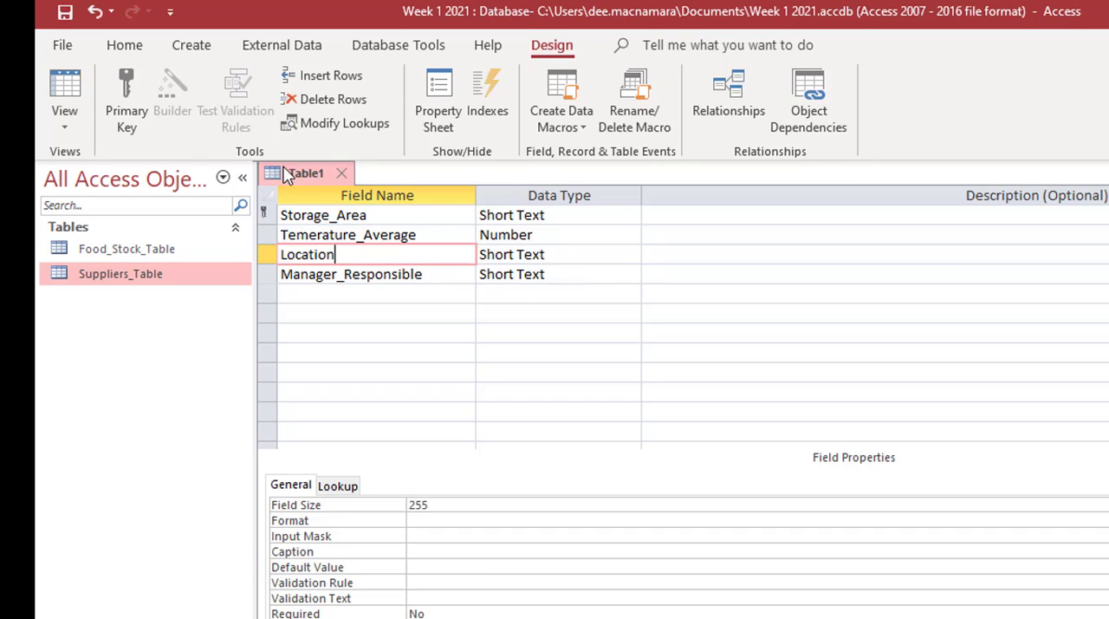
# Step: Switch the new table to Datasheet view, saving it as Storage_Table
pyautogui.click(63, 90)
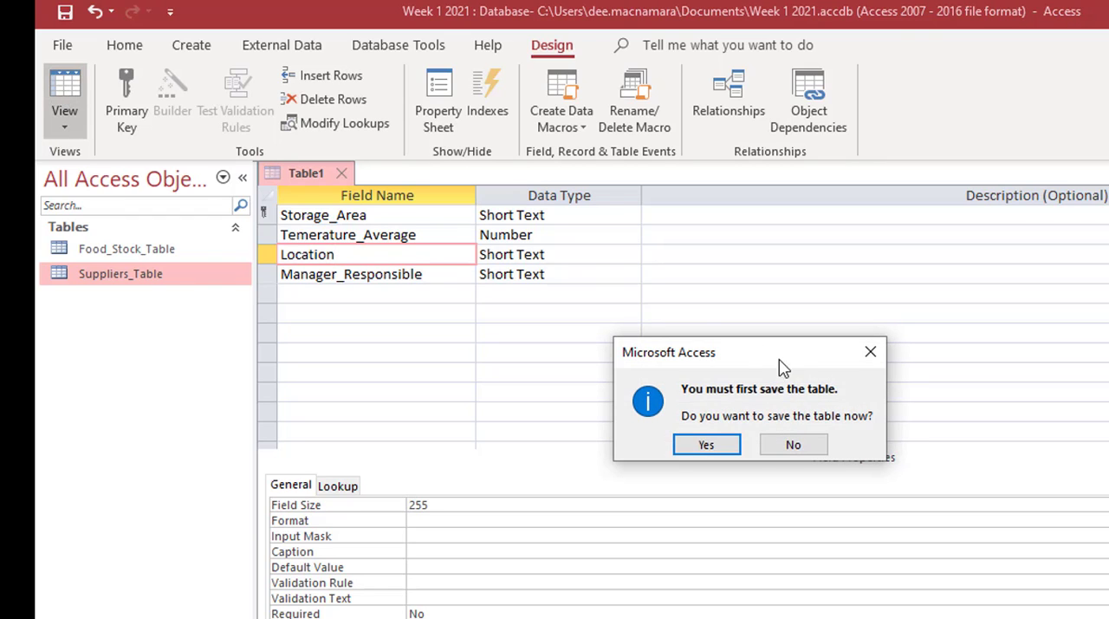
pyautogui.click(707, 444)
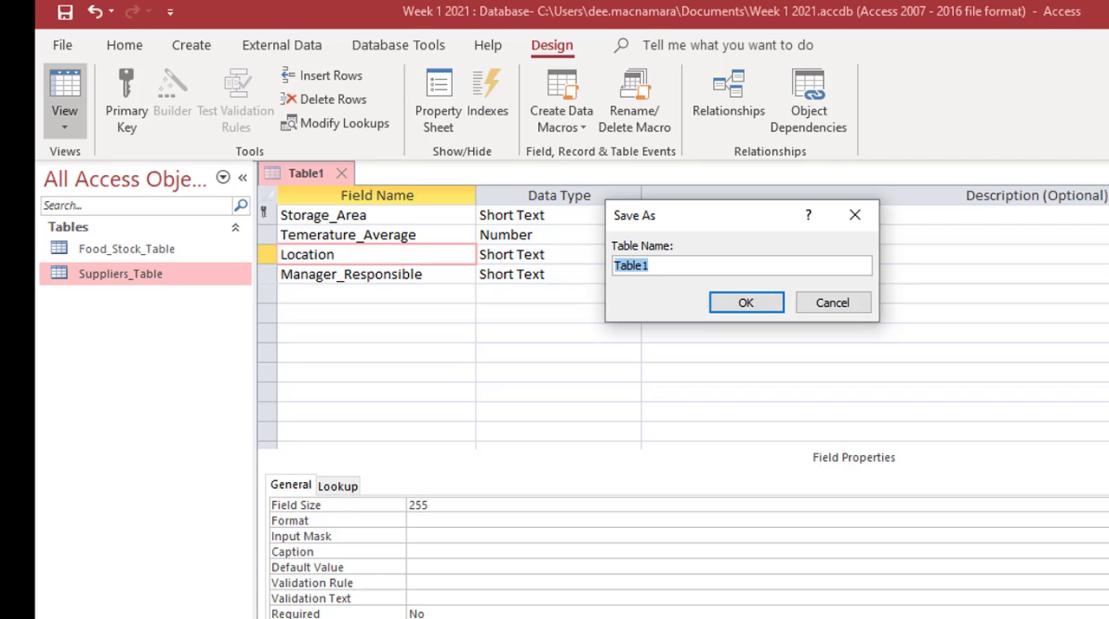
pyautogui.write('Storage_Table')
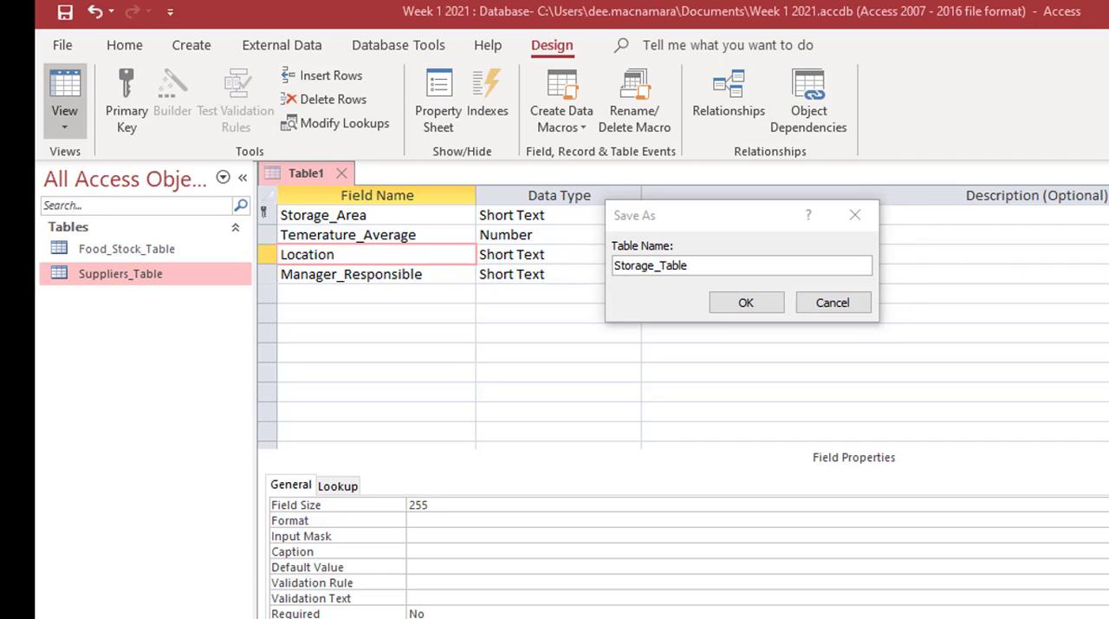
pyautogui.click(743, 305)
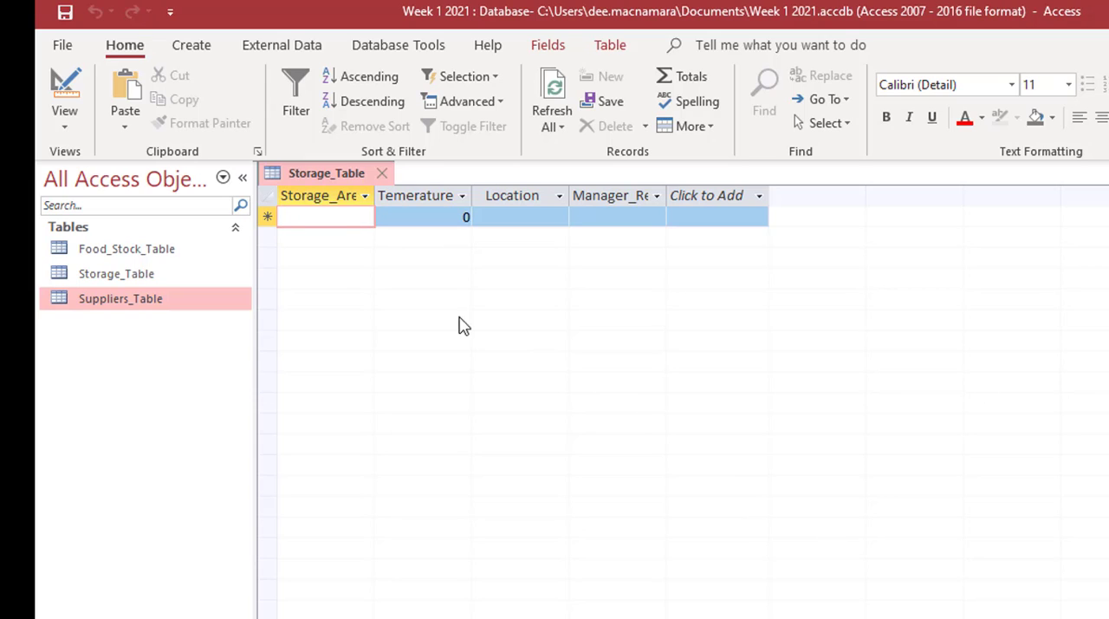
# Step: Fill Storage_Table with dry (12, Basement), fridge (5, Main Kitchen) and veg (10, Main Kitchen), each with its manager's name, and close the table
pyautogui.write('dry')
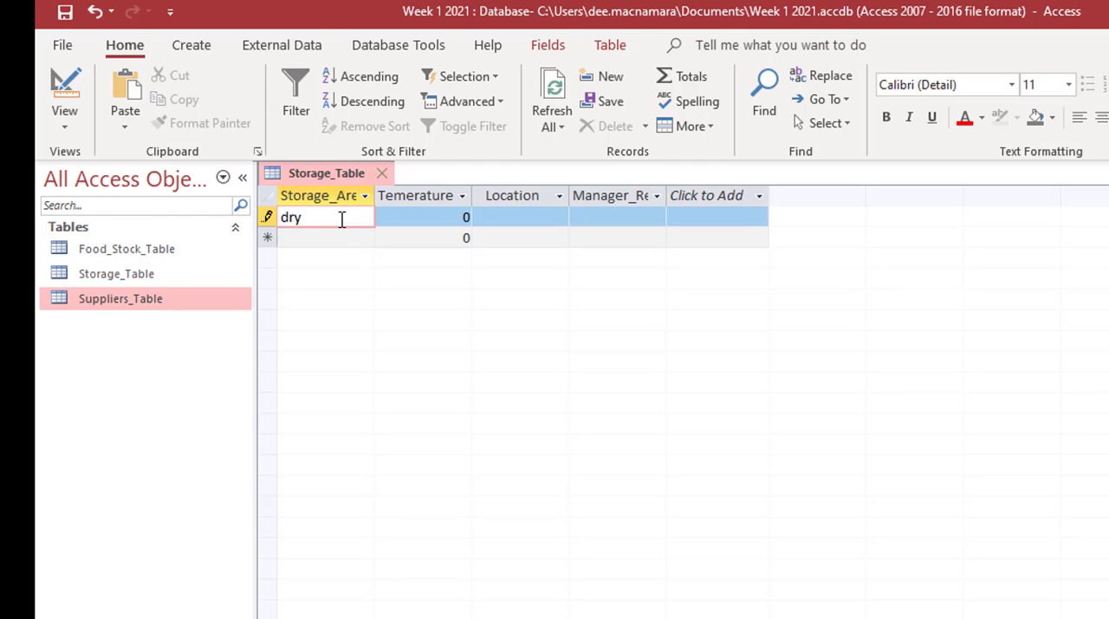
pyautogui.press('Tab')
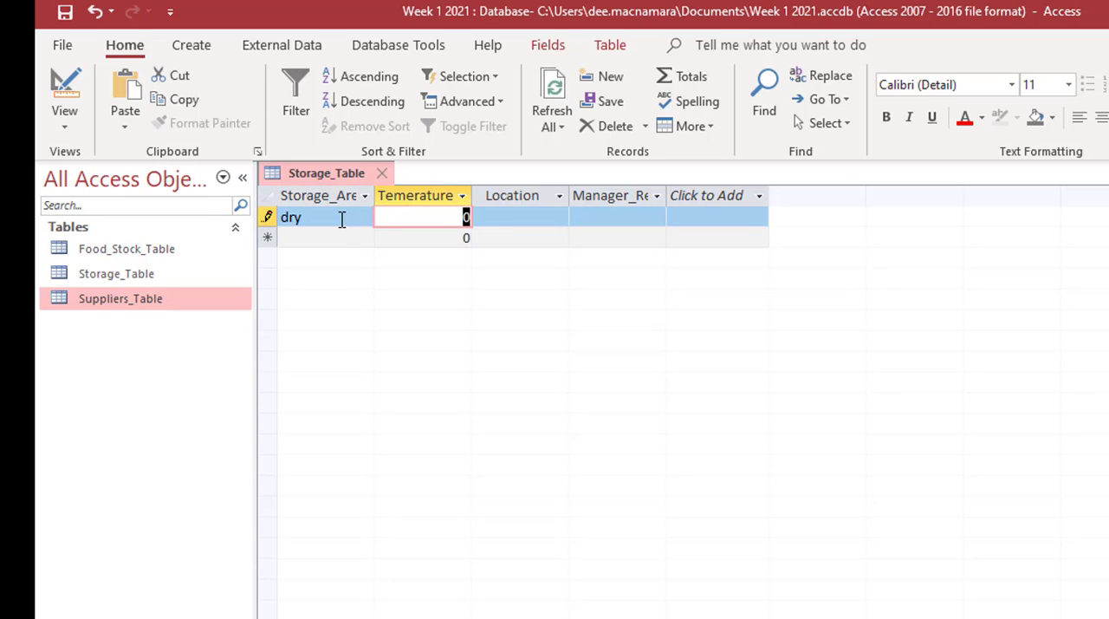
pyautogui.write('12')
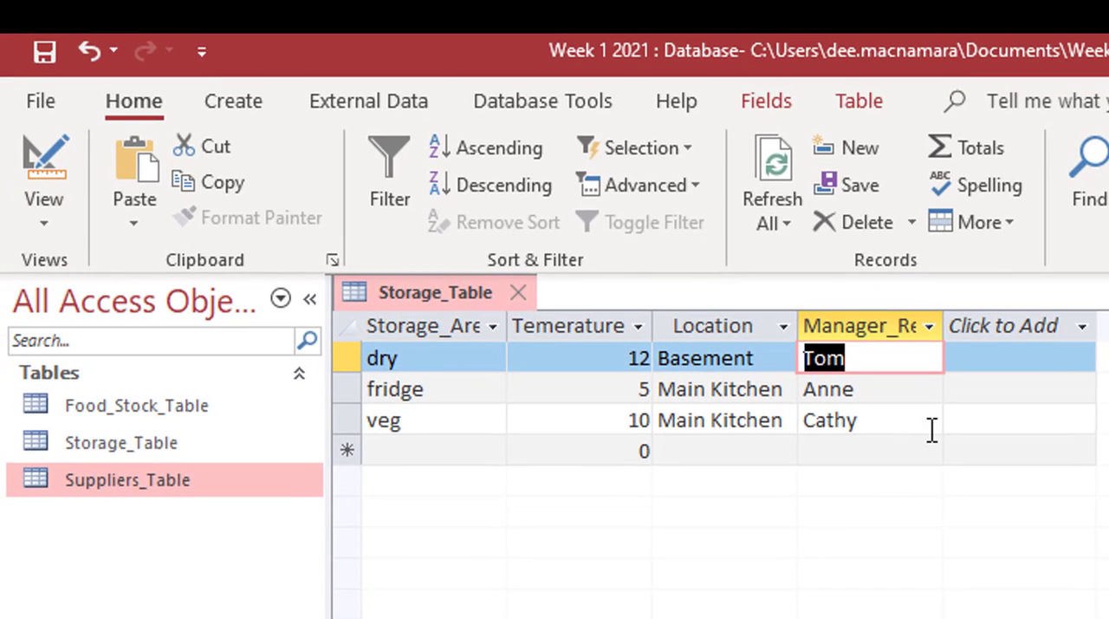
pyautogui.click(40, 166)
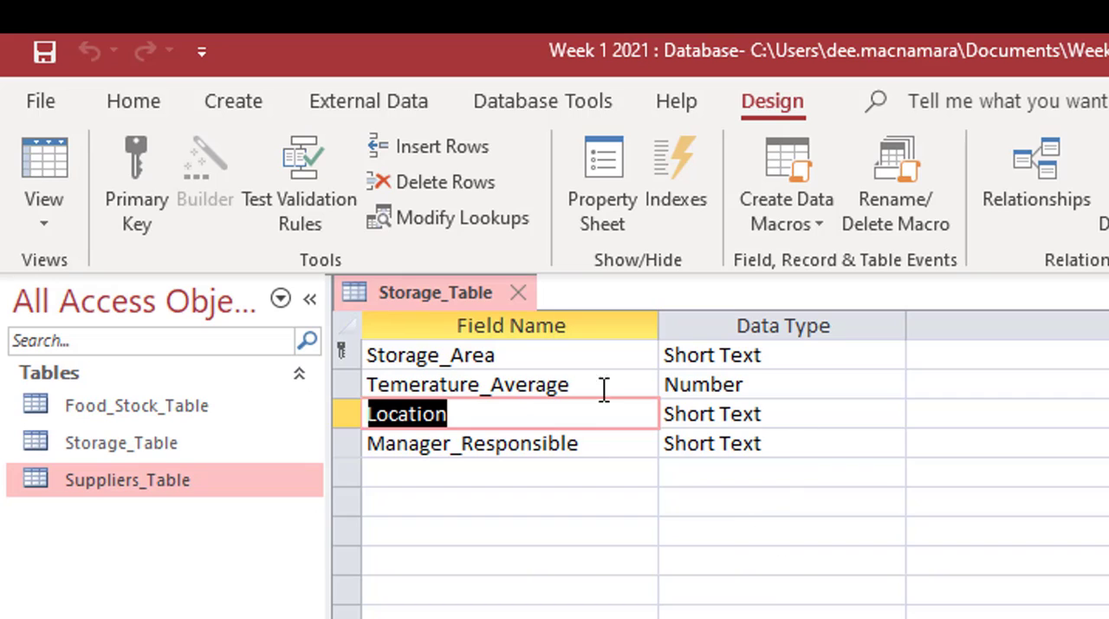
pyautogui.click(517, 293)
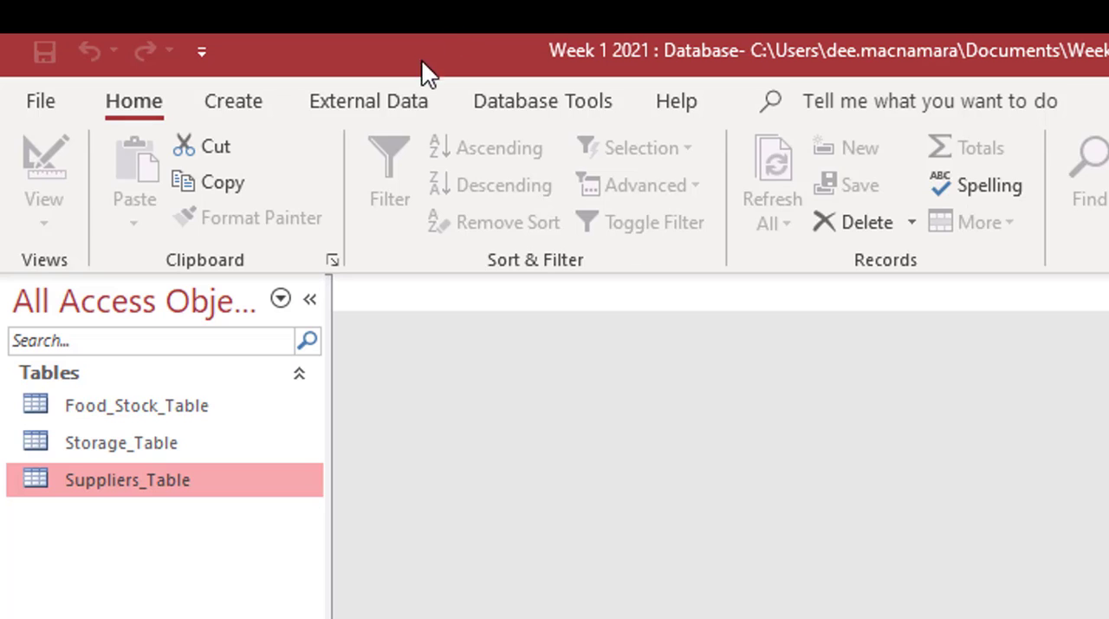
# Step: Add Storage_Table to the database's relationships diagram and place it below Suppliers_Table
pyautogui.click(555, 104)
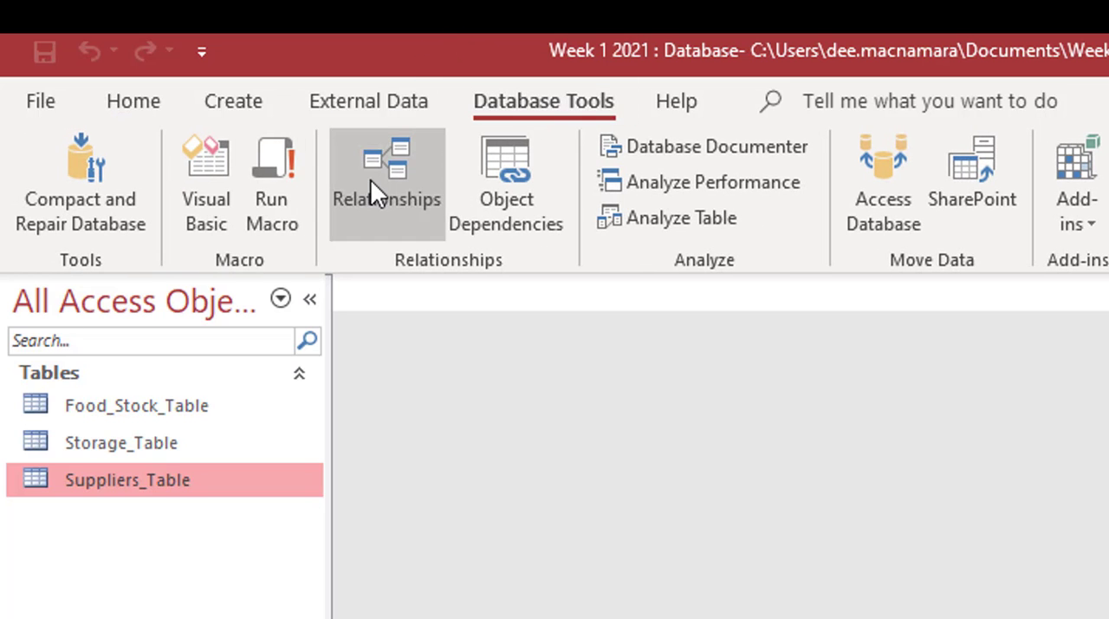
pyautogui.click(398, 170)
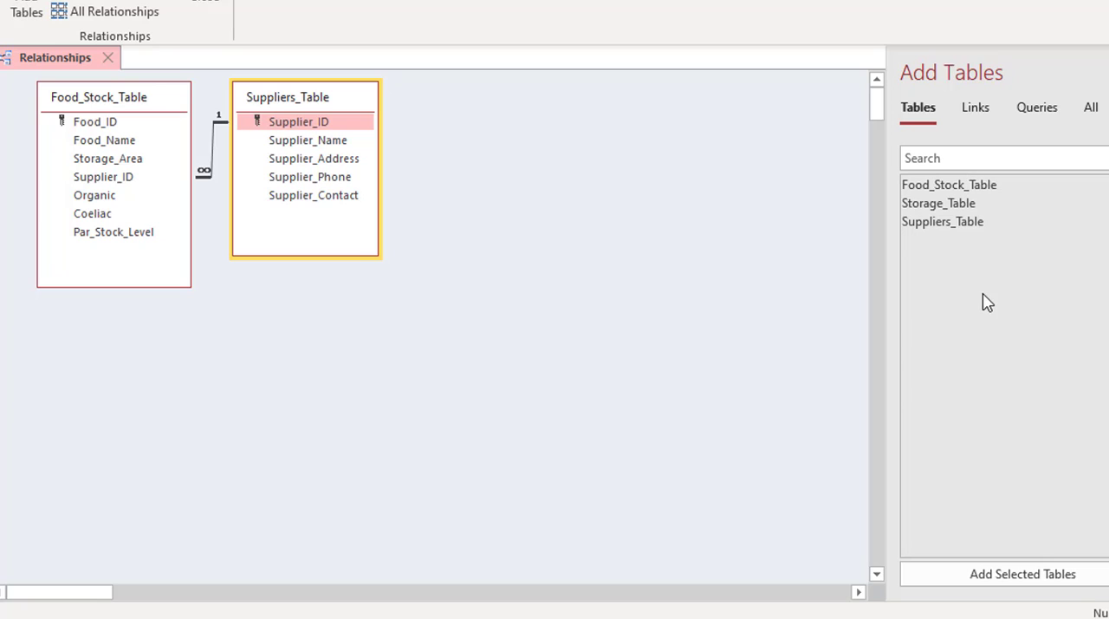
pyautogui.click(975, 206)
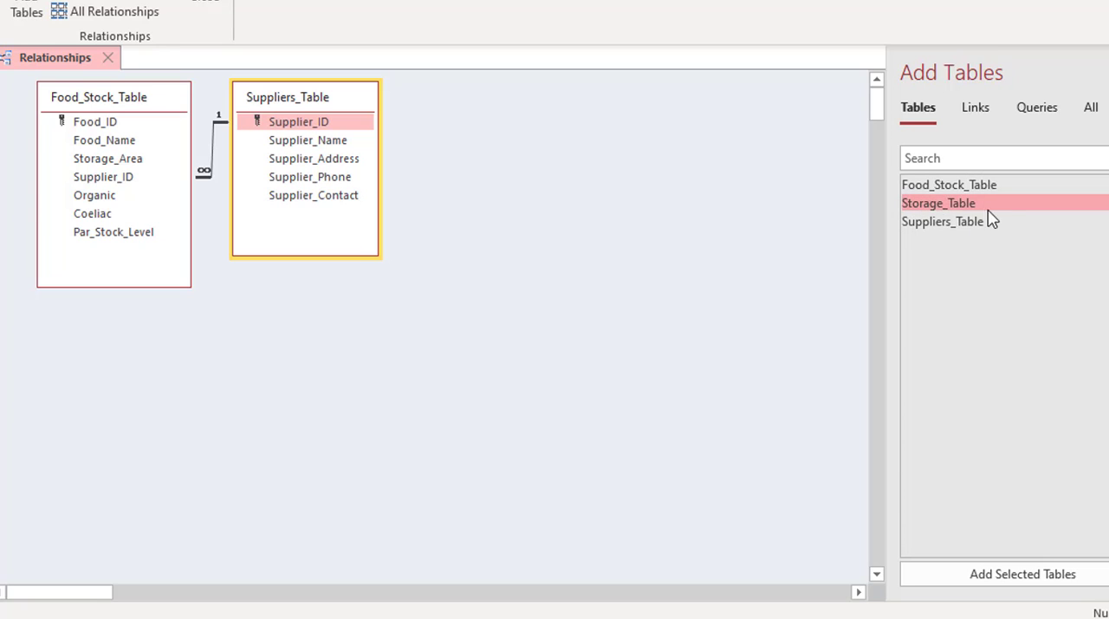
pyautogui.click(1061, 577)
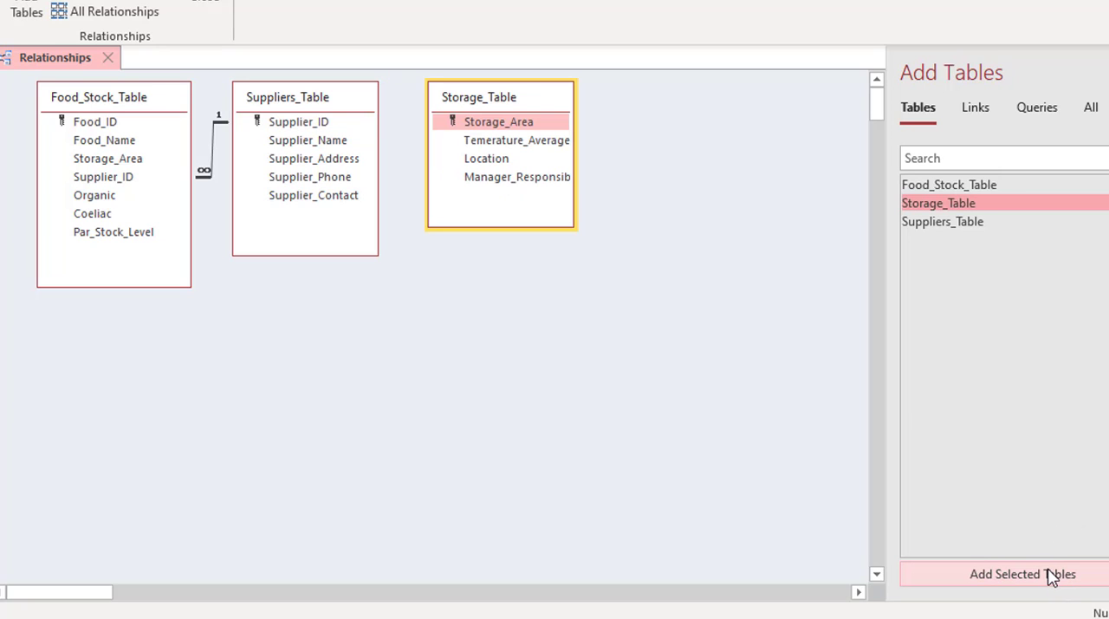
pyautogui.moveTo(522, 103); pyautogui.dragTo(519, 122)
pyautogui.moveTo(513, 162); pyautogui.dragTo(130, 158)
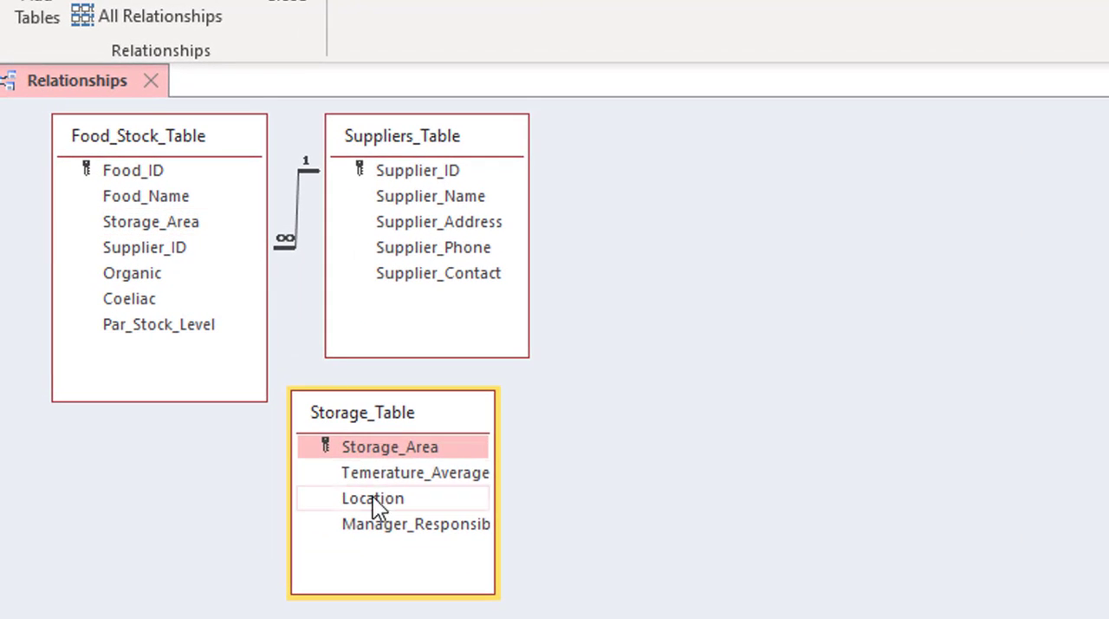
# Step: Relate Storage_Area in Storage_Table to Storage_Area in Food_Stock_Table as a one-to-many relationship with referential integrity enforced
pyautogui.click(382, 456)
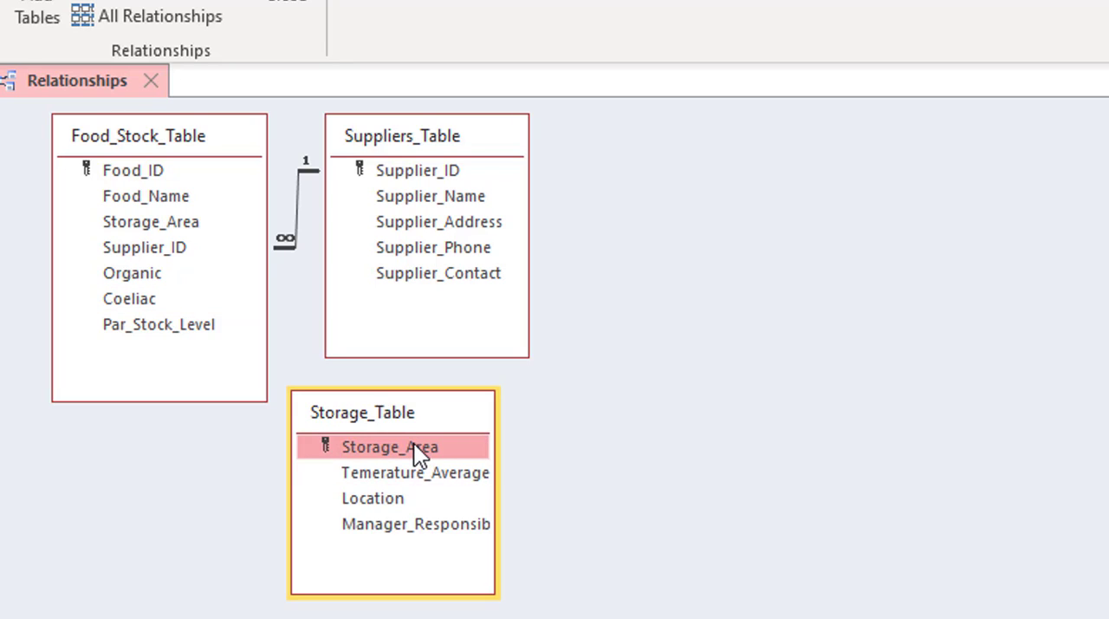
pyautogui.moveTo(413, 443); pyautogui.dragTo(178, 218)
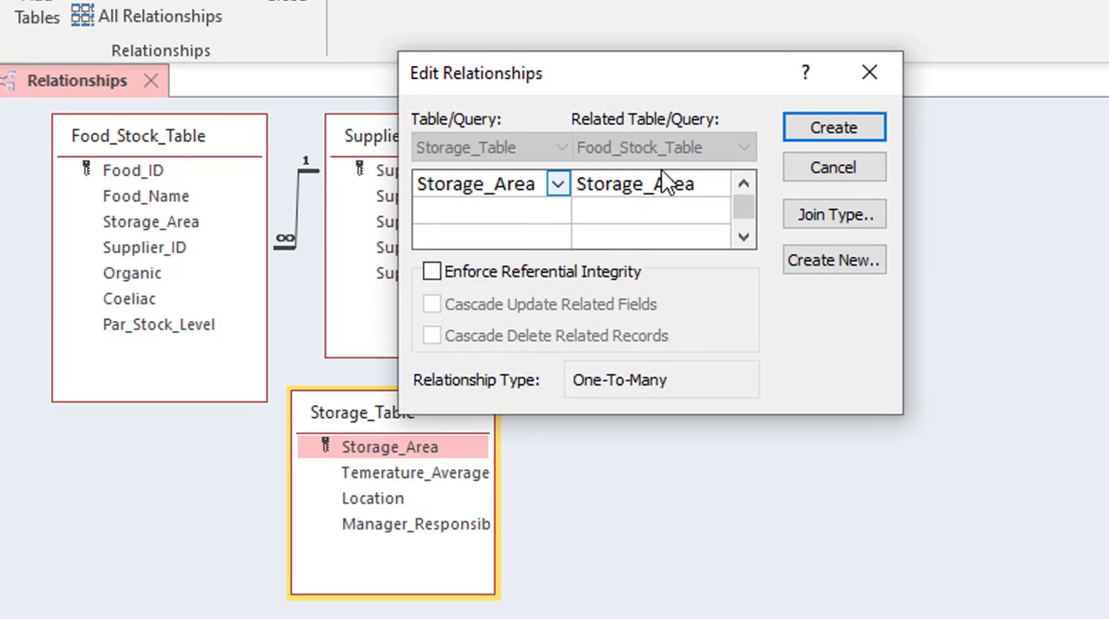
pyautogui.click(482, 277)
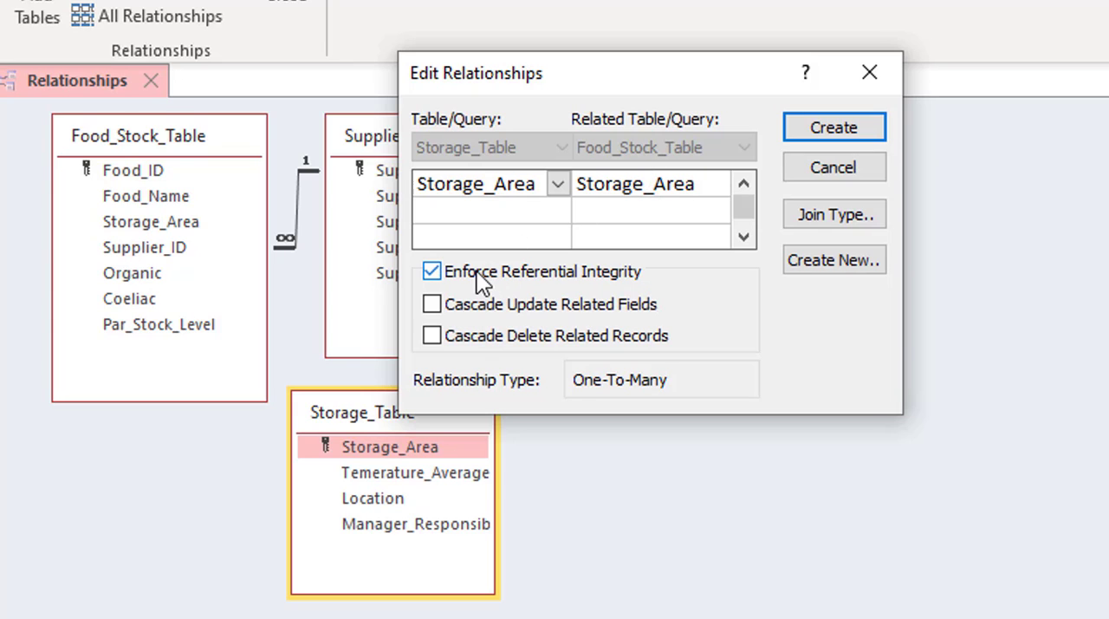
pyautogui.click(822, 130)
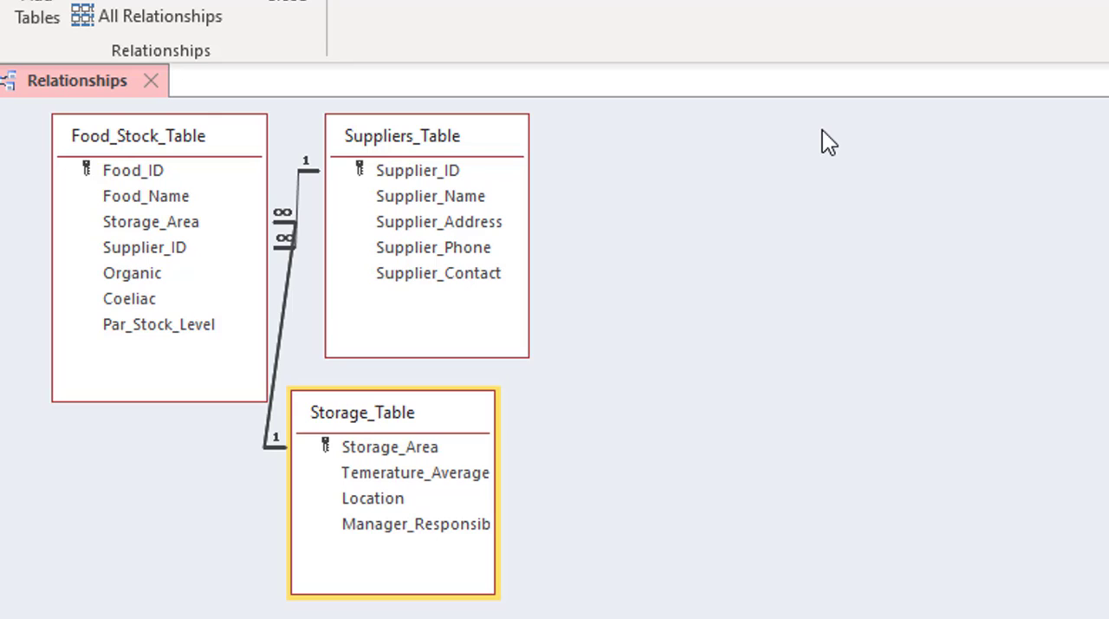
# Step: Arrange the diagram with Food_Stock_Table between Storage_Table on its left and Suppliers_Table on its right, and close it, saving the layout
pyautogui.moveTo(378, 416); pyautogui.dragTo(24, 584)
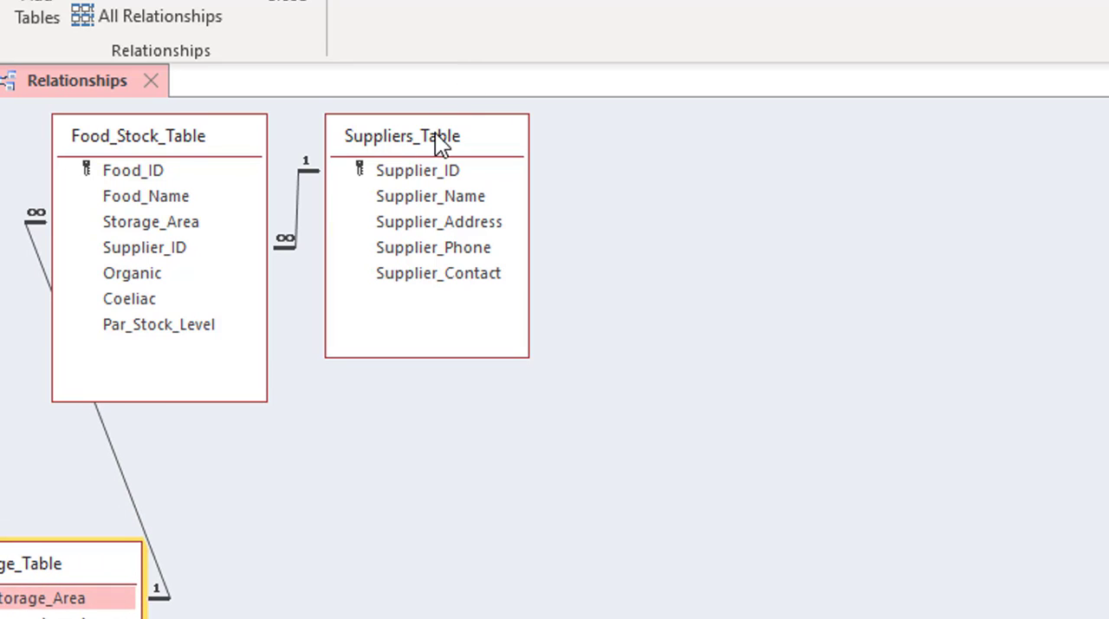
pyautogui.moveTo(435, 134); pyautogui.dragTo(628, 144)
pyautogui.moveTo(228, 137); pyautogui.dragTo(327, 137)
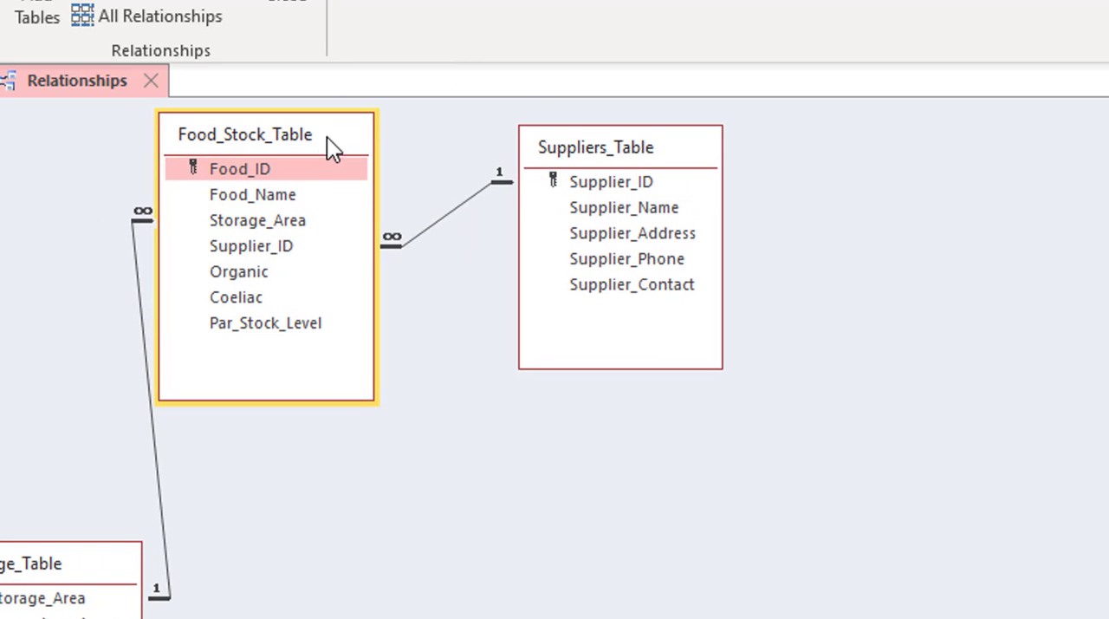
pyautogui.moveTo(88, 544); pyautogui.dragTo(83, 318)
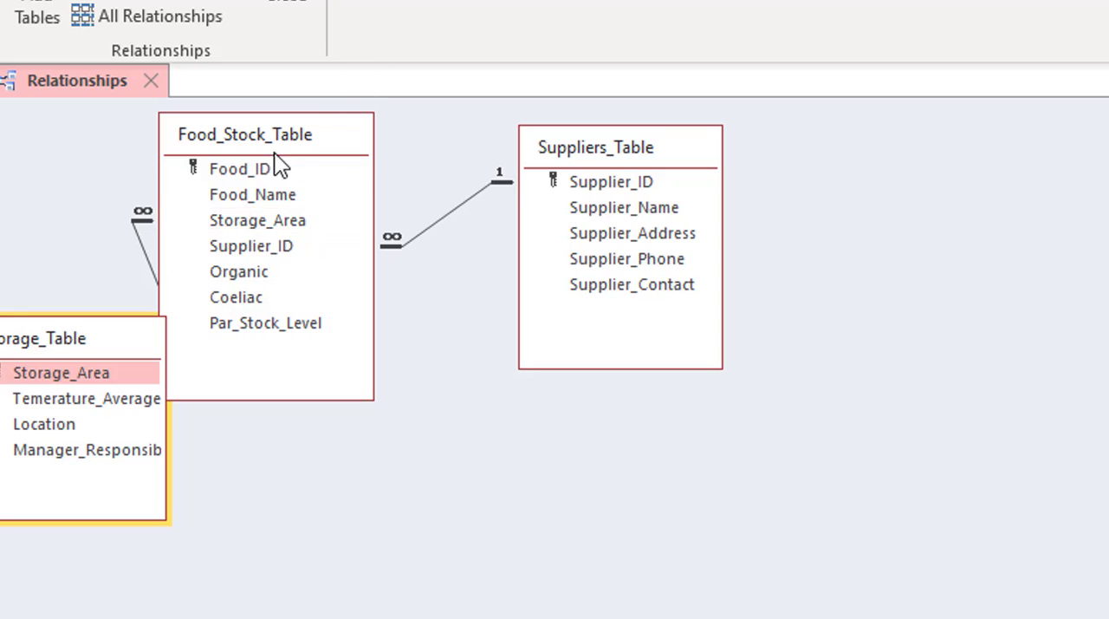
pyautogui.moveTo(294, 144); pyautogui.dragTo(364, 130)
pyautogui.moveTo(96, 331); pyautogui.dragTo(124, 119)
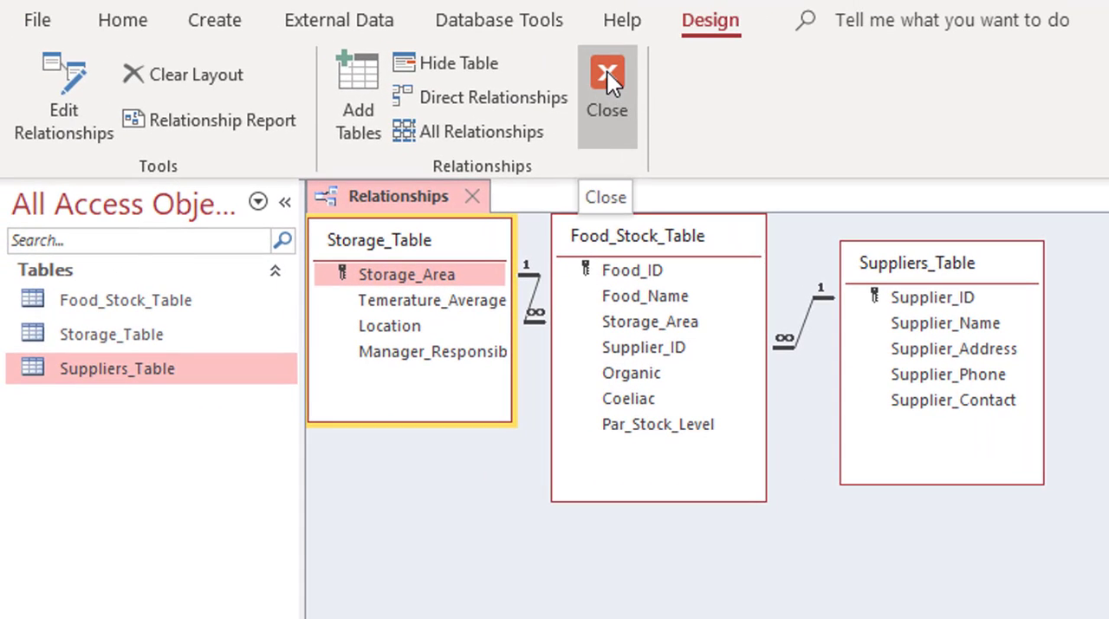
pyautogui.click(607, 72)
pyautogui.click(904, 560)
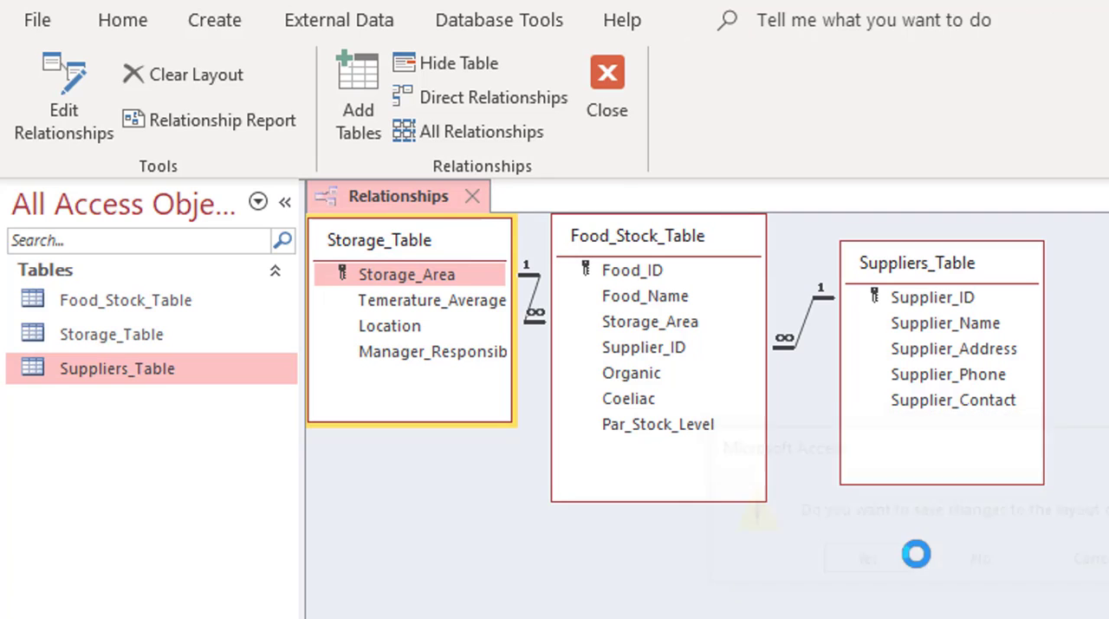